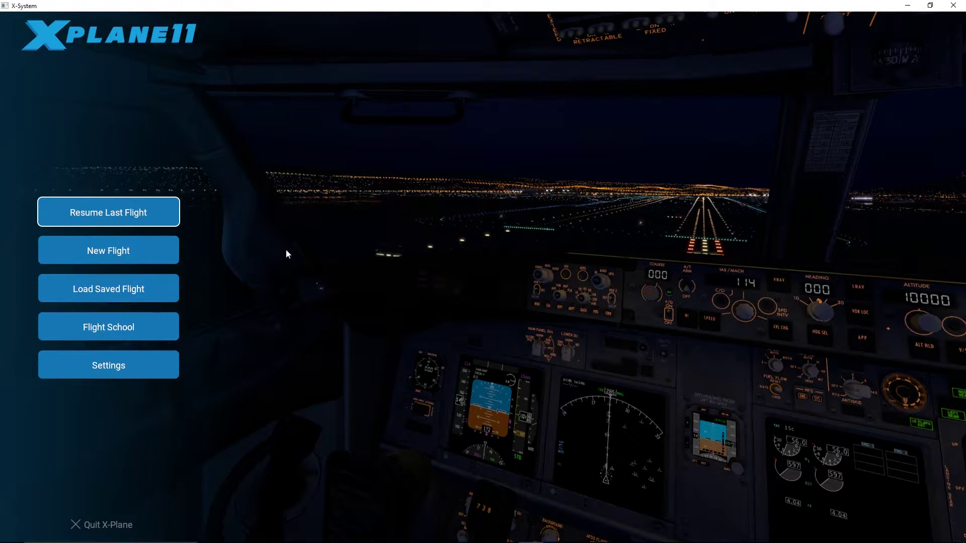
For a new flight, search the airports for "ohare" and open the location customization for Chicago O'Hare
click(157, 248)
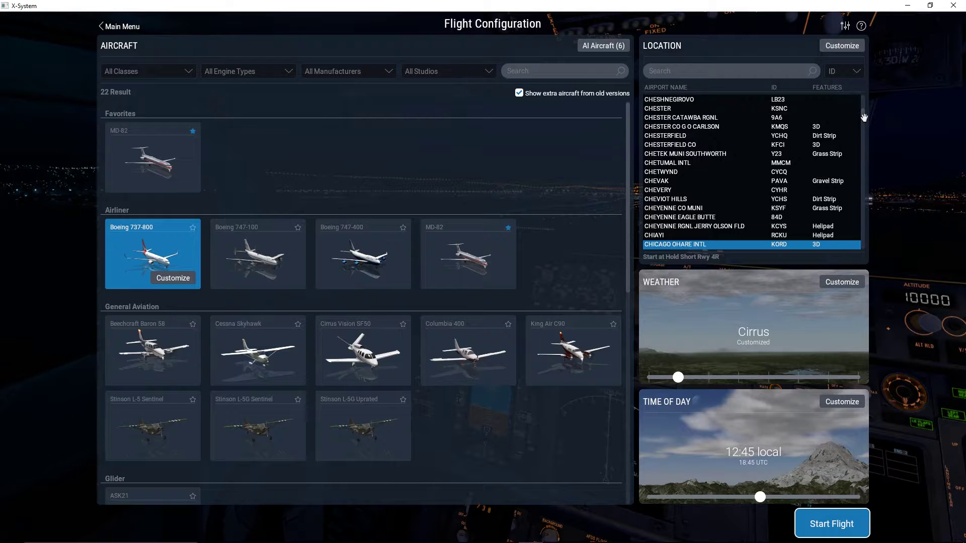
drag(863, 117, 867, 96)
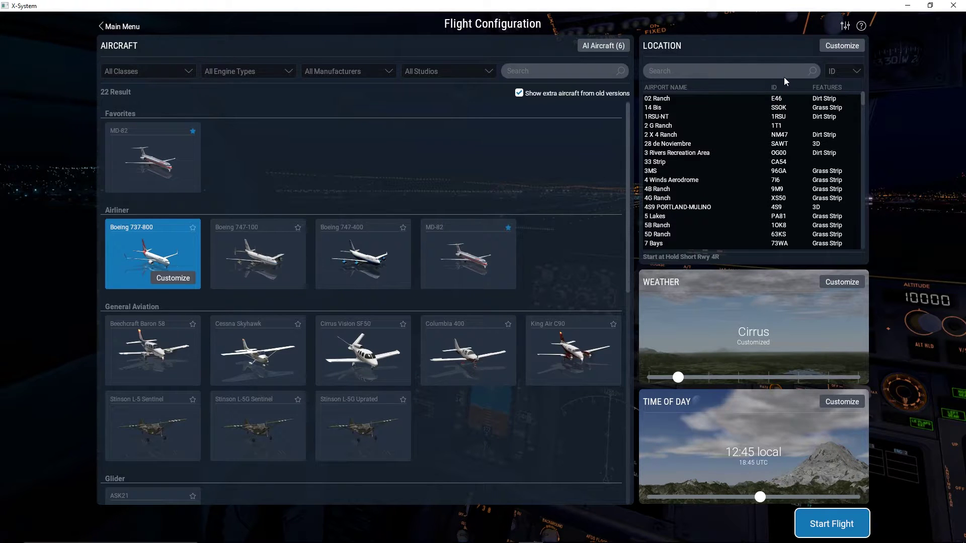
click(752, 70)
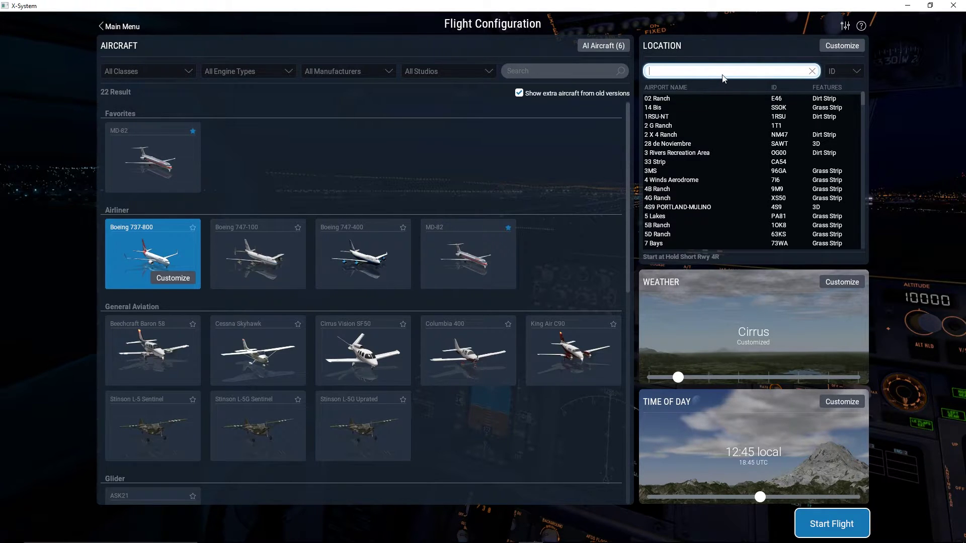
text(ohare)
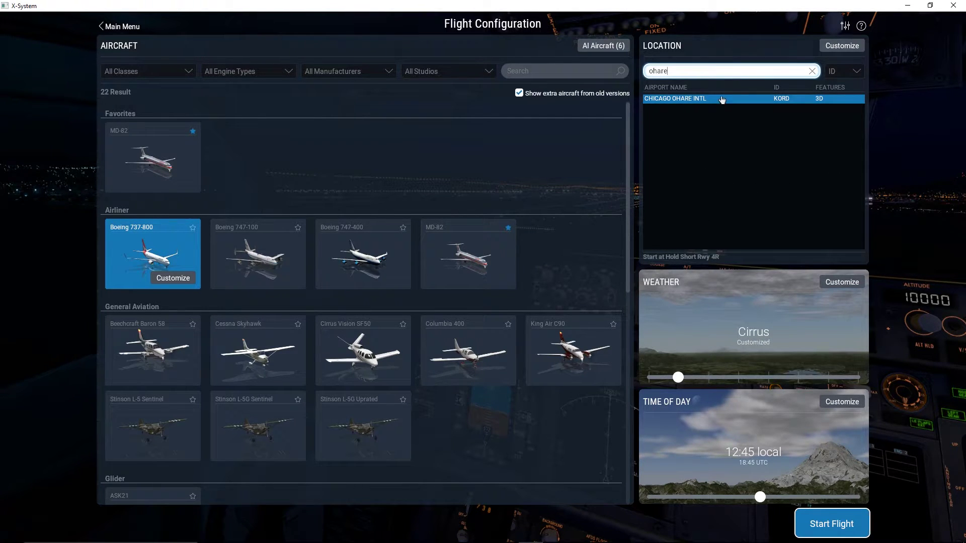
click(840, 46)
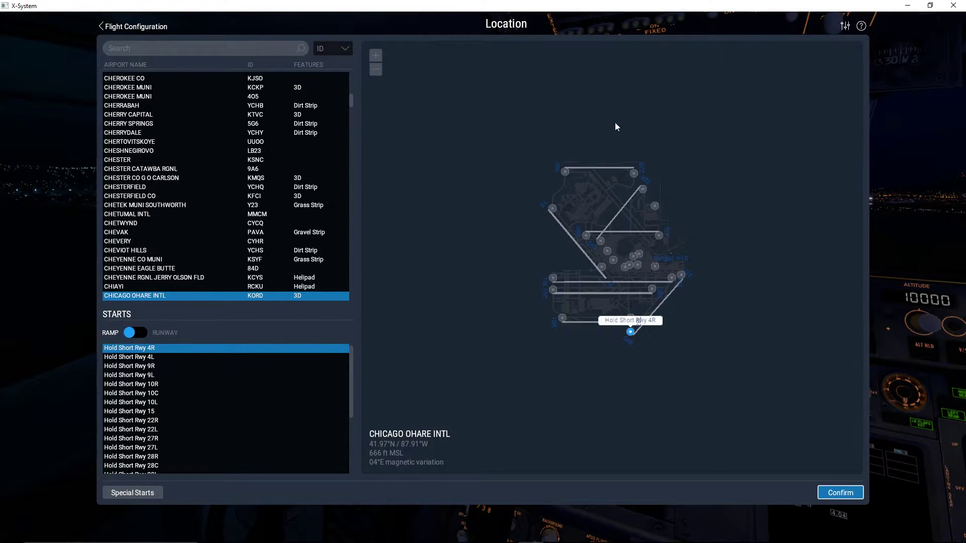
Try various ramp starts on the Chicago O'Hare map, such as Hold Short Rwy 9R, Terminal 3 Gate L5 and Hold Short Rwy 28R
click(606, 251)
click(585, 235)
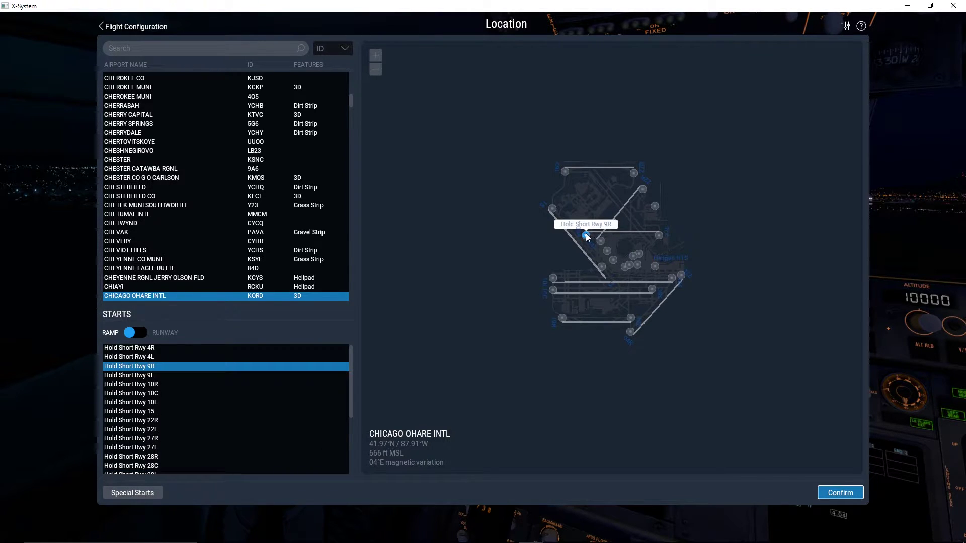
click(566, 171)
click(633, 172)
click(639, 254)
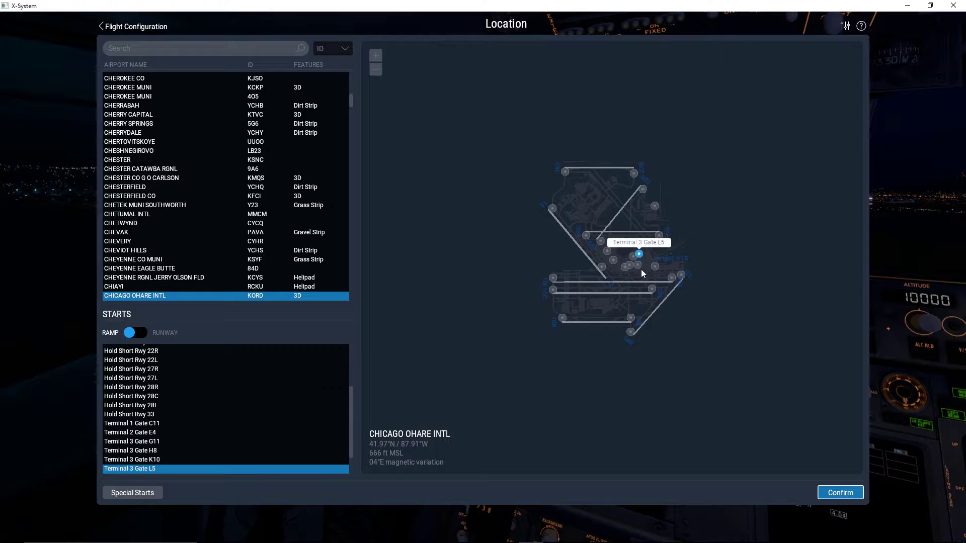
click(629, 266)
click(653, 288)
click(630, 318)
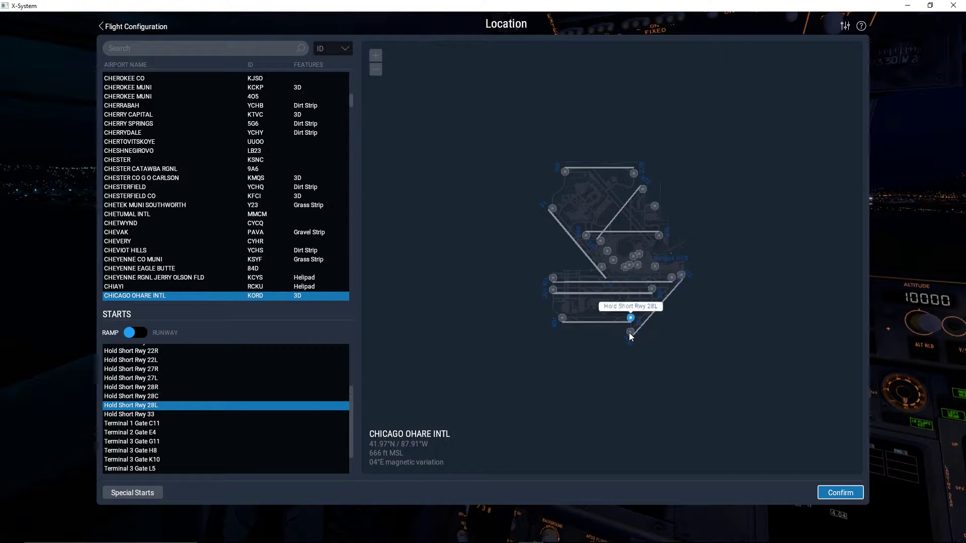
click(630, 332)
click(562, 318)
click(553, 290)
click(552, 278)
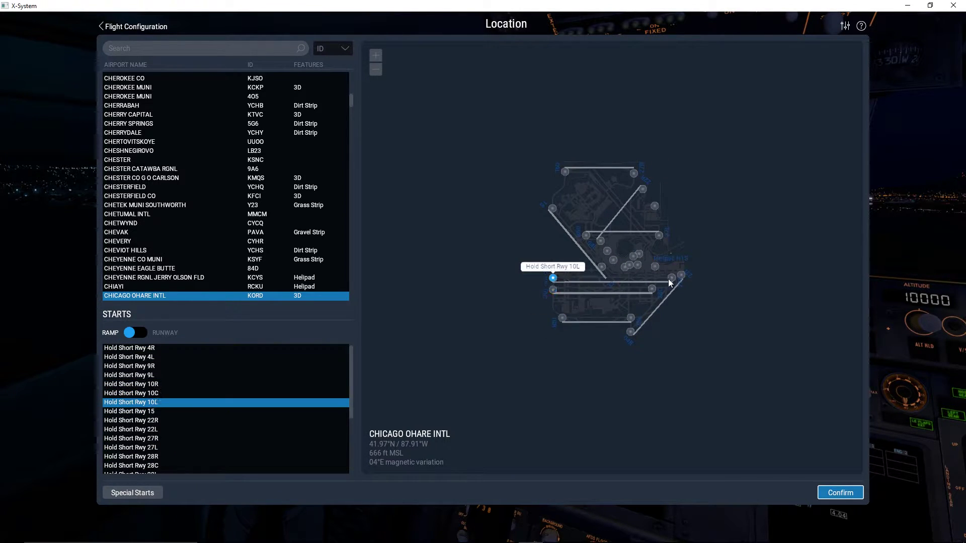
click(671, 278)
scroll(260, 401, down, 5)
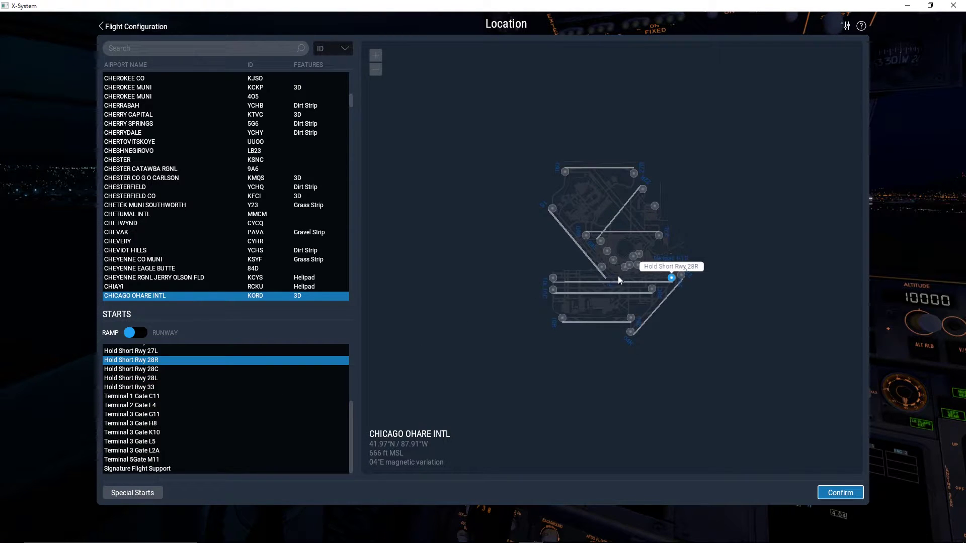
click(564, 173)
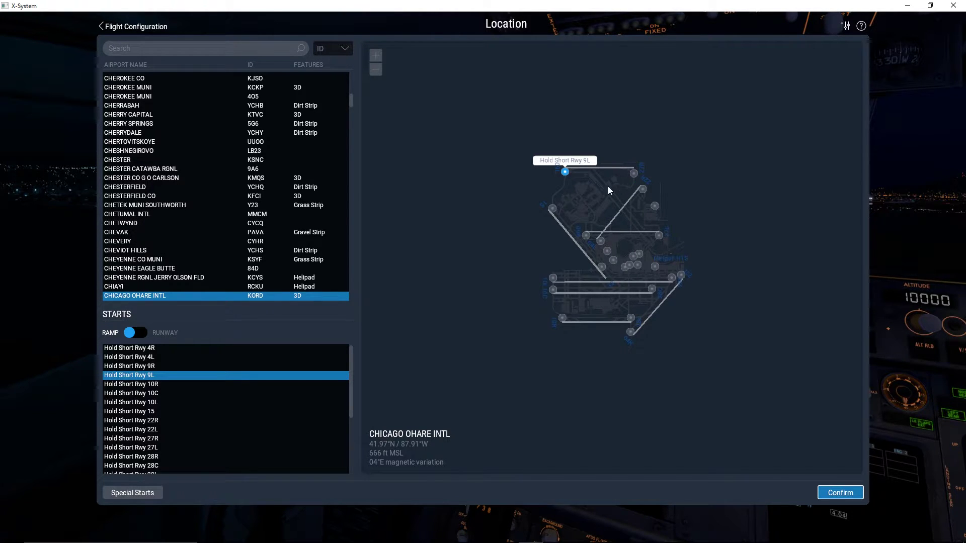
Switch the start type from ramp to runway, using Runway 10C as the starting position
click(642, 241)
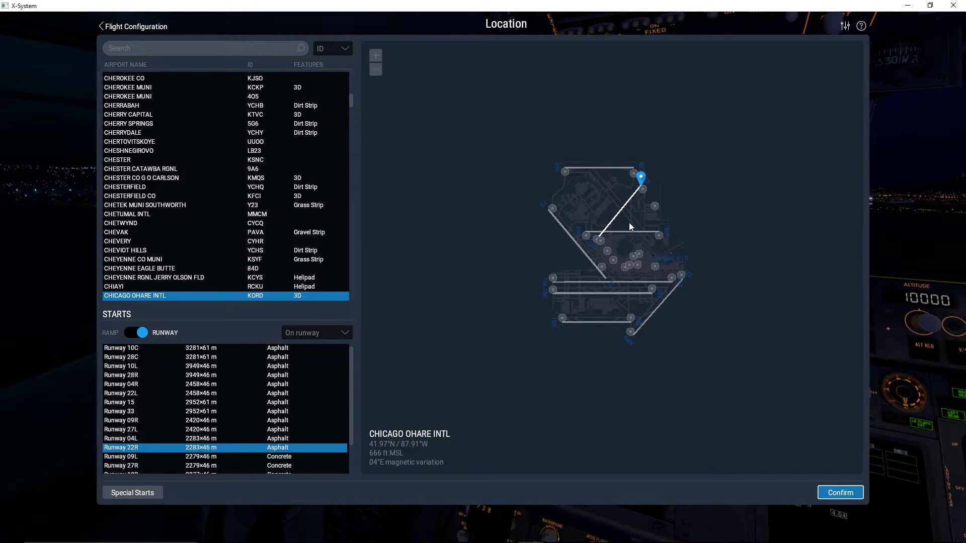
click(136, 332)
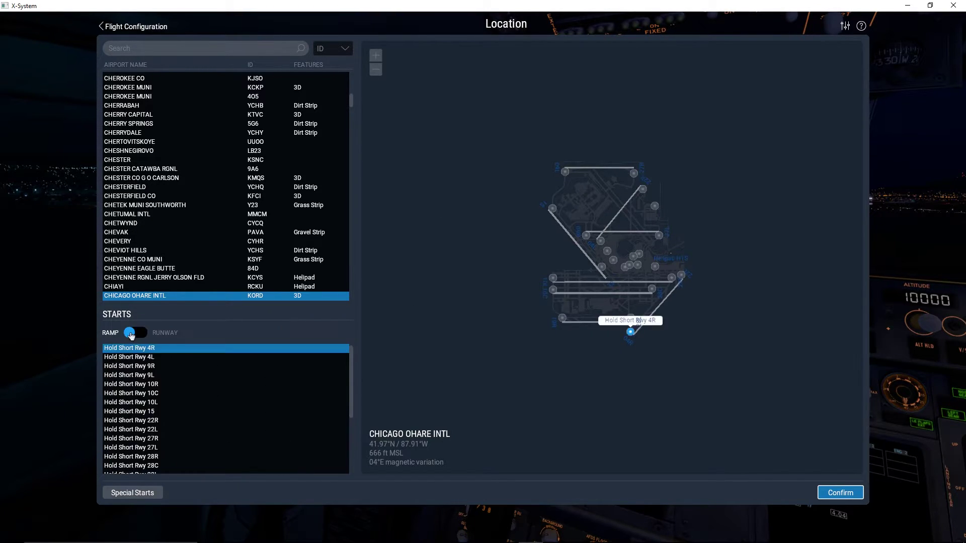
click(136, 332)
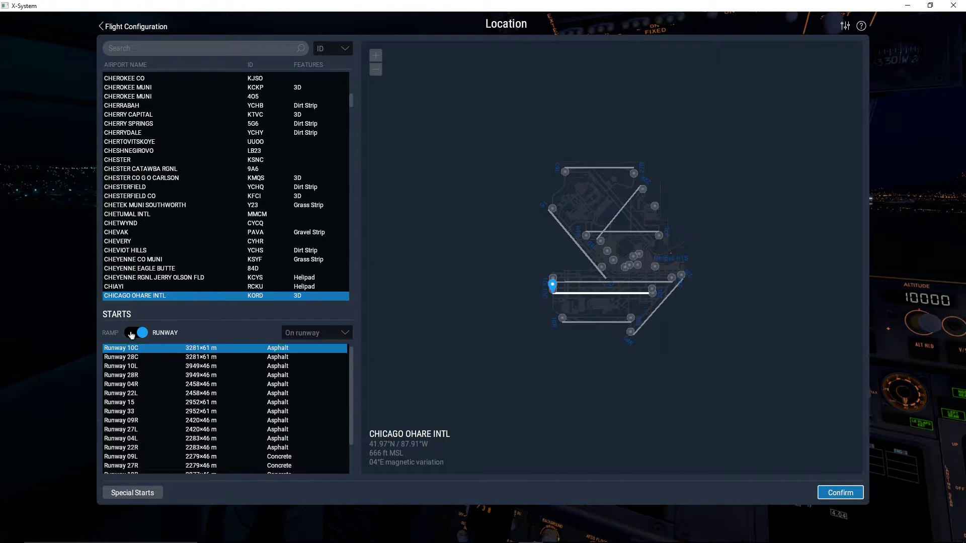
Look over the special starts for take-offs, landings and other scenarios, and return to the flight configuration
click(156, 492)
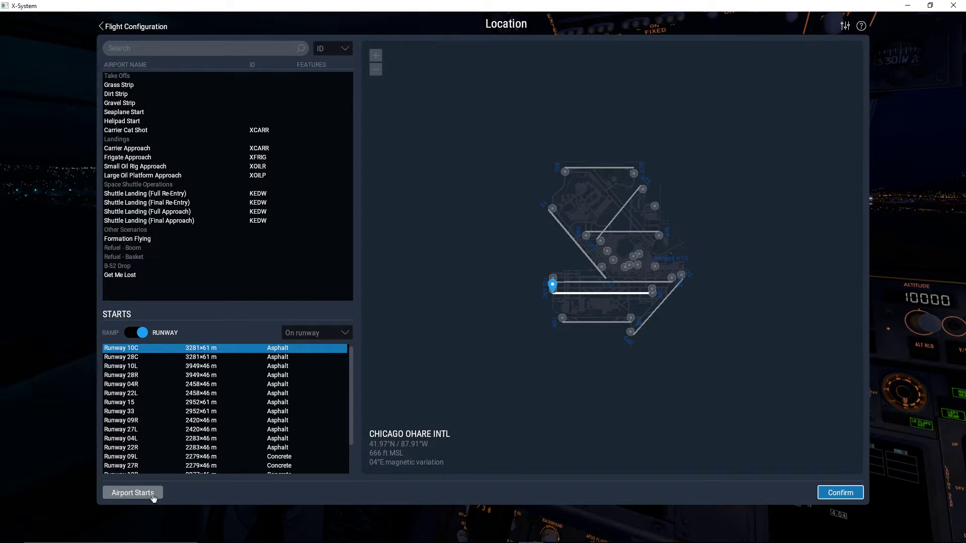
click(150, 492)
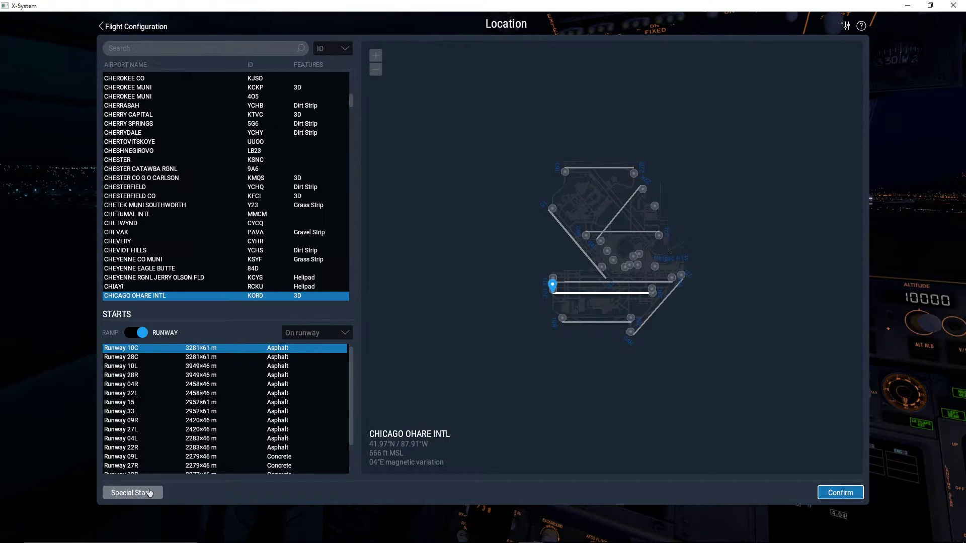
click(149, 492)
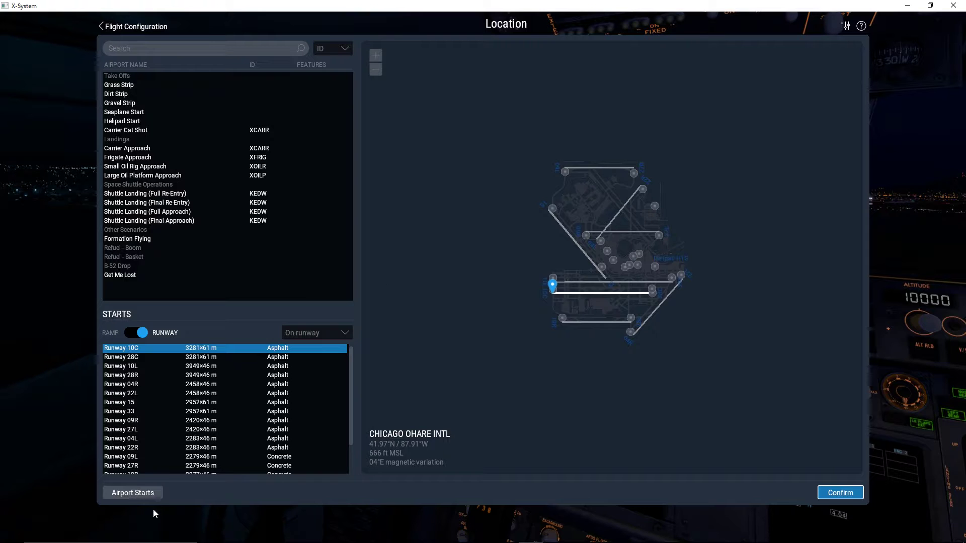
click(101, 26)
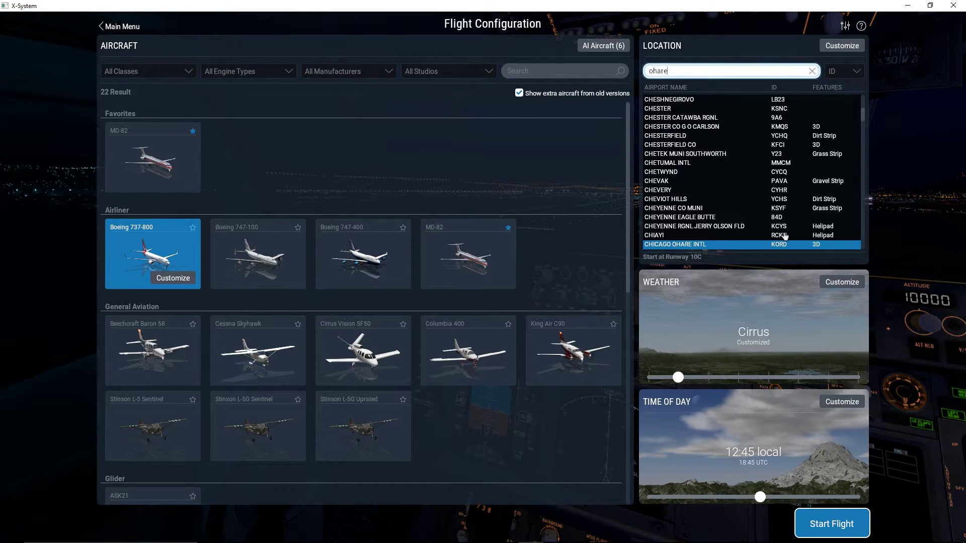
Open the weather customization and set the weather mode to Match real world conditions
click(841, 284)
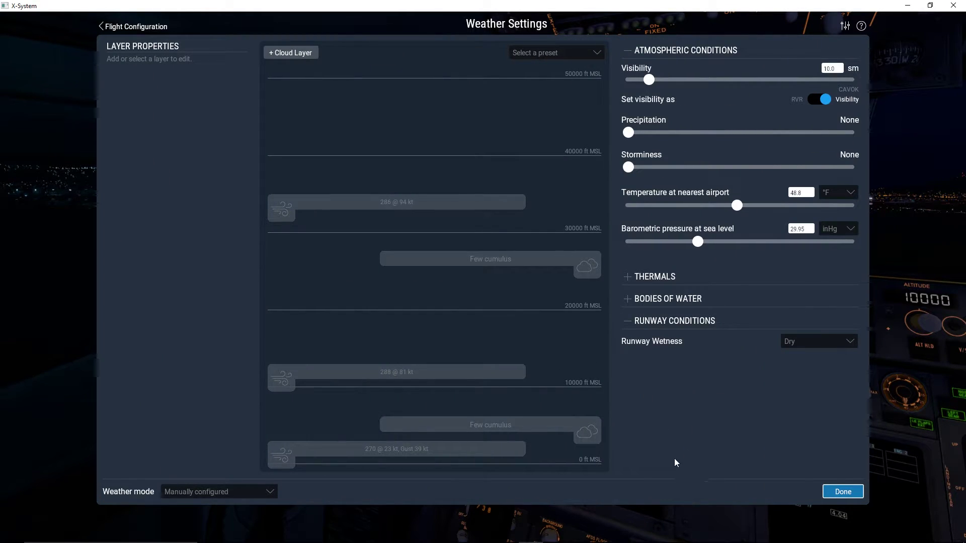
click(237, 498)
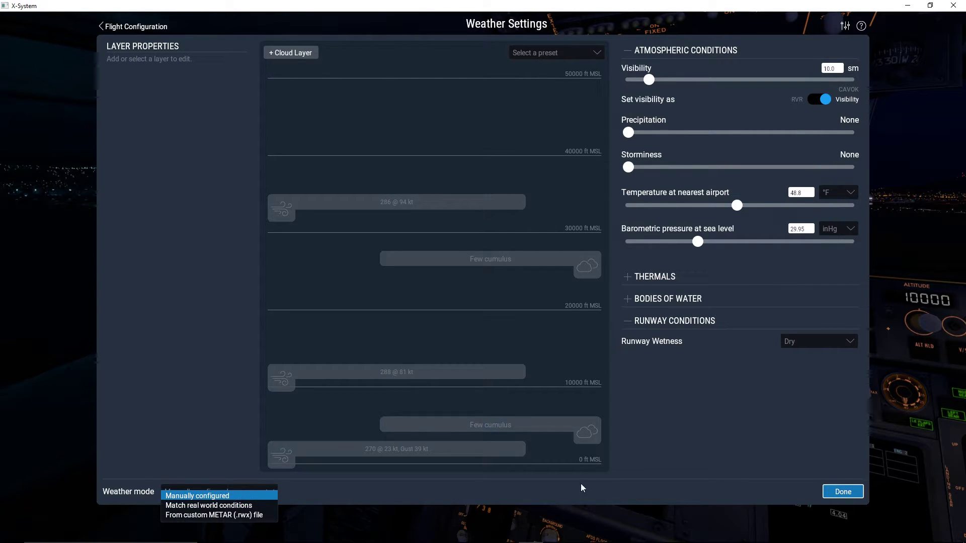
click(253, 506)
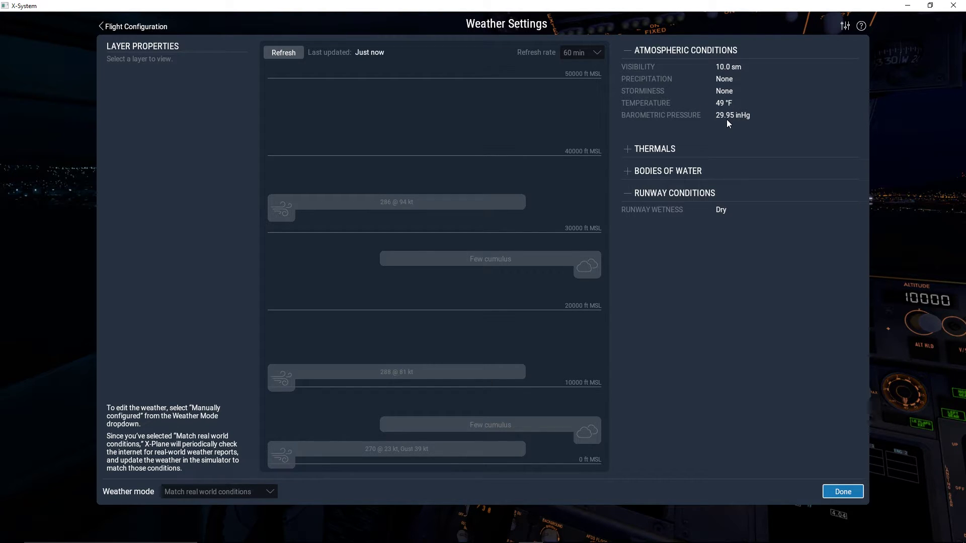
Examine the thermals and bodies of water conditions of the real-world weather, and collapse all condition sections
click(664, 155)
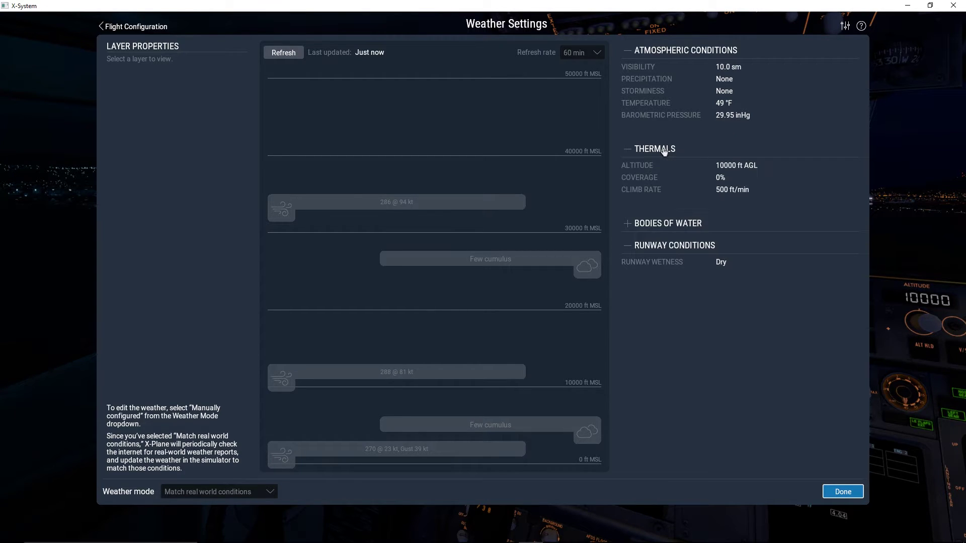
click(693, 223)
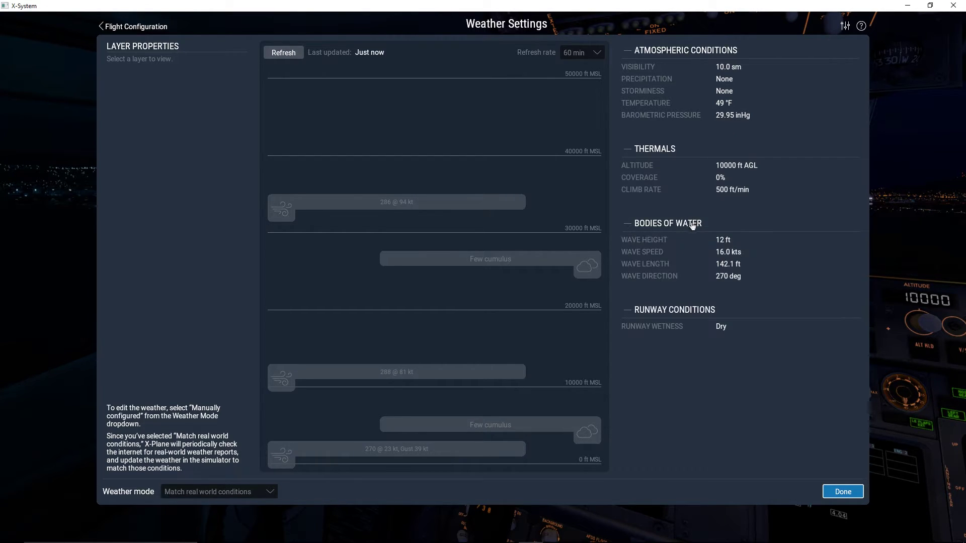
click(688, 308)
click(664, 223)
click(654, 149)
click(642, 51)
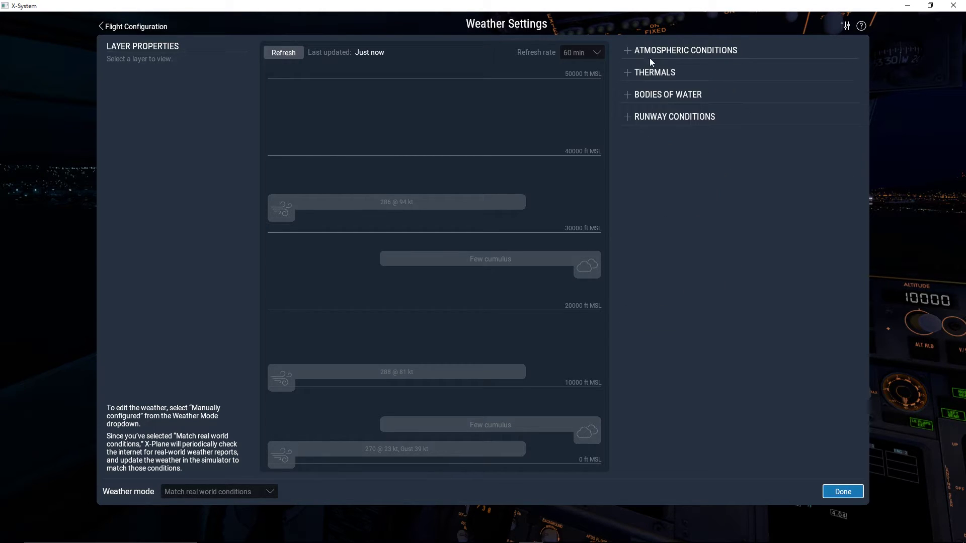
Set the weather mode to Manually configured and expand the runway, water, thermals and atmospheric condition settings
click(237, 491)
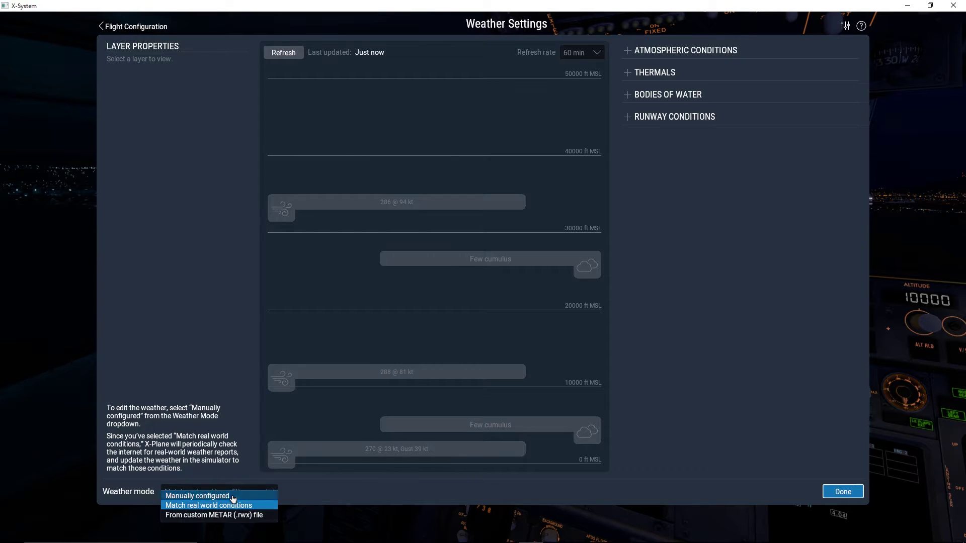
click(216, 496)
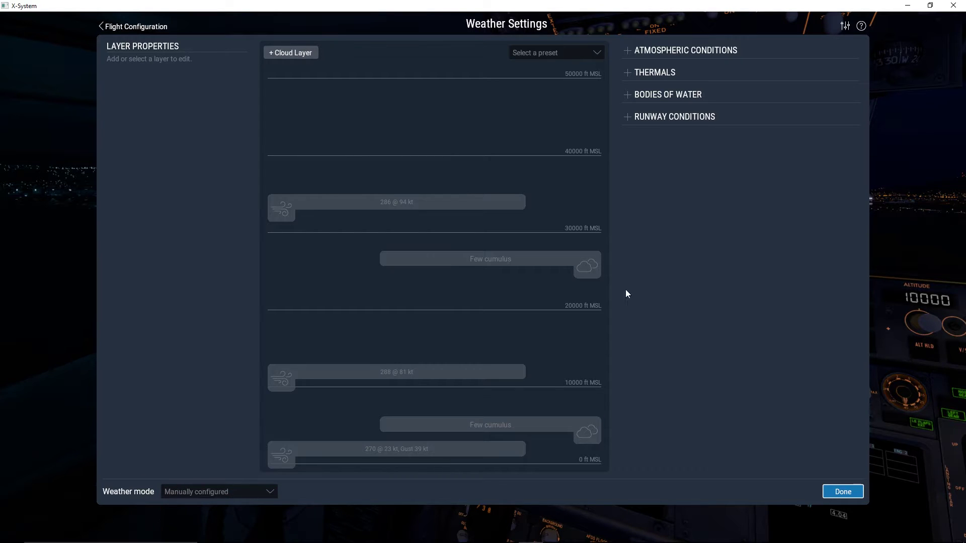
click(648, 116)
click(654, 98)
click(651, 73)
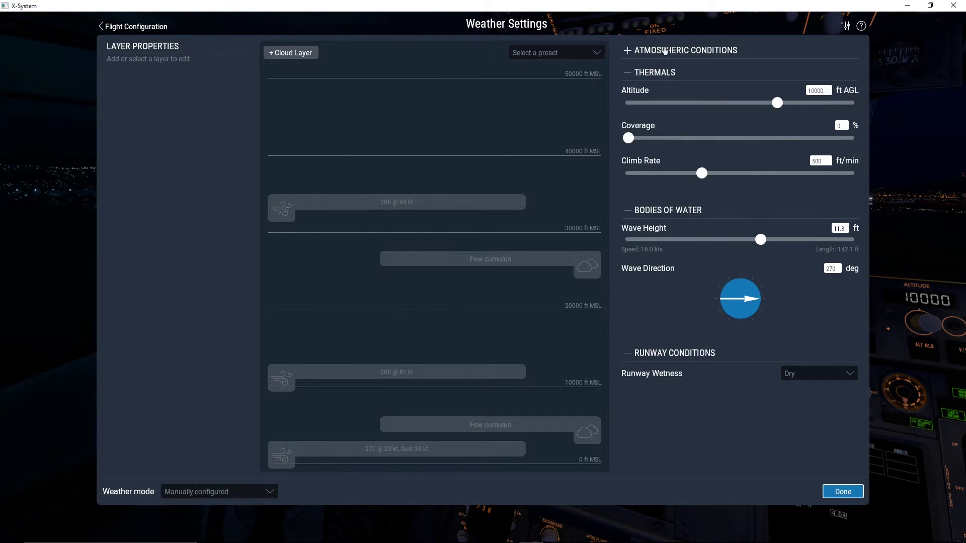
click(664, 50)
scroll(723, 164, down, 3)
scroll(744, 313, up, 3)
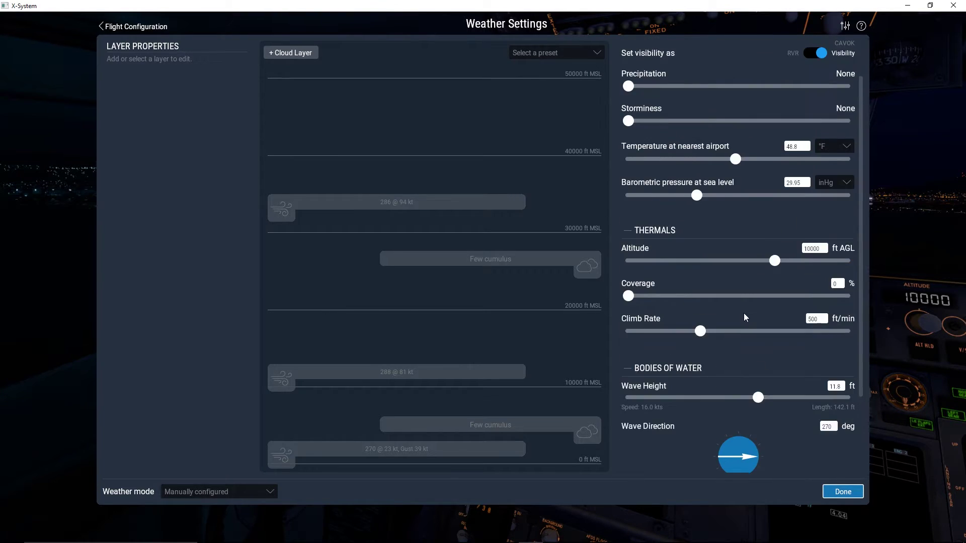
Adjust the barometric pressure at sea level and return to the flight configuration
drag(696, 241, 865, 249)
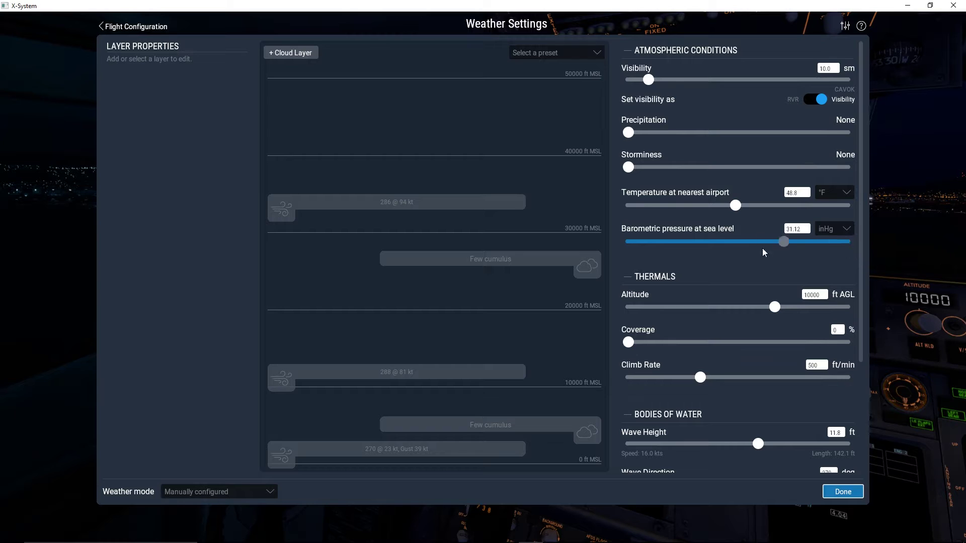
drag(627, 241, 714, 241)
click(107, 28)
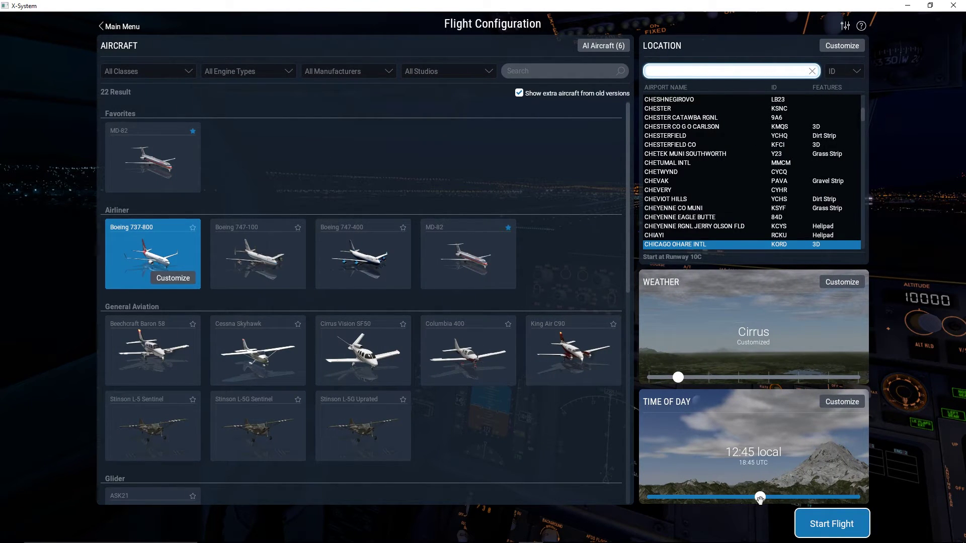
Set the time of day to 7:37 local
drag(760, 497, 647, 498)
mouse_move(717, 506)
mouse_down()
mouse_move(705, 505)
mouse_move(714, 505)
mouse_up()
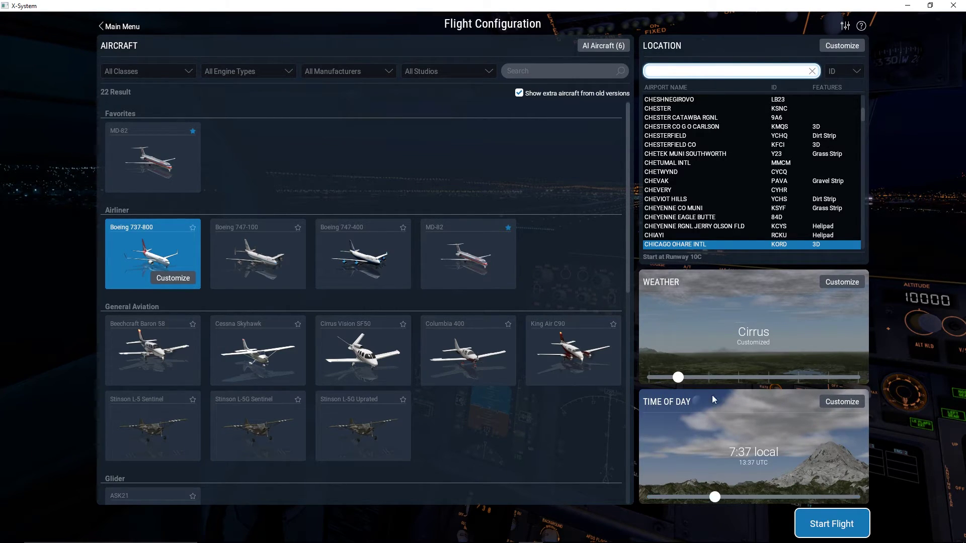
Examine the month, day, hour, minute and GMT offset options in the custom time settings
click(836, 401)
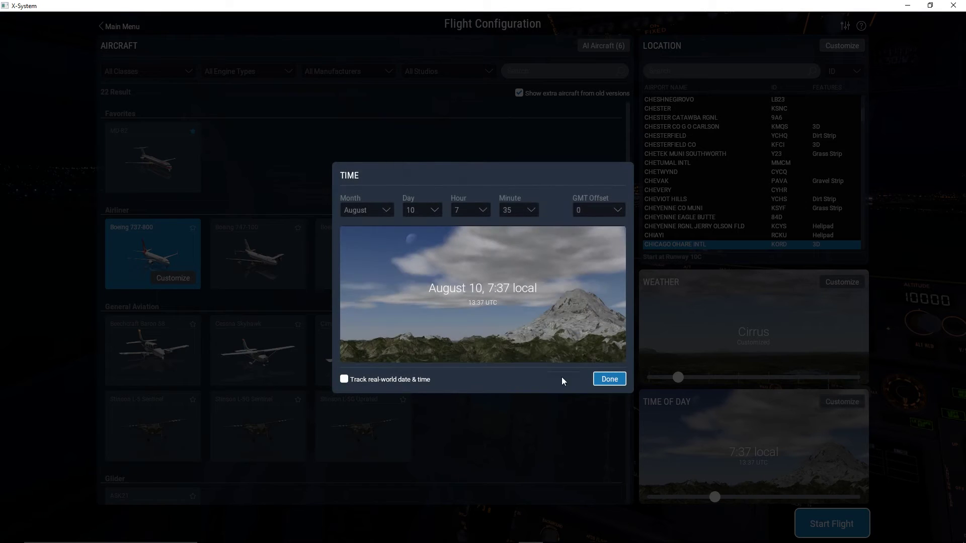
click(386, 215)
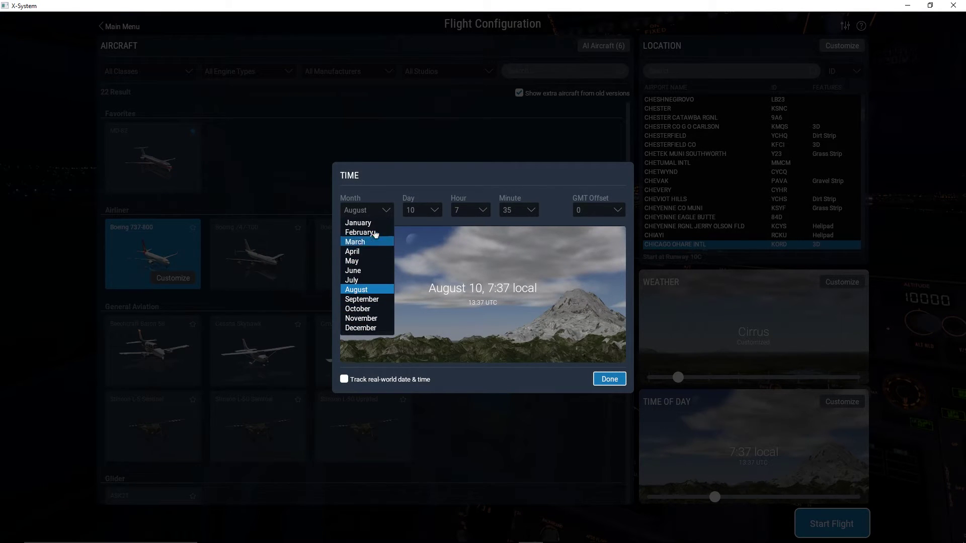
click(425, 215)
click(425, 215)
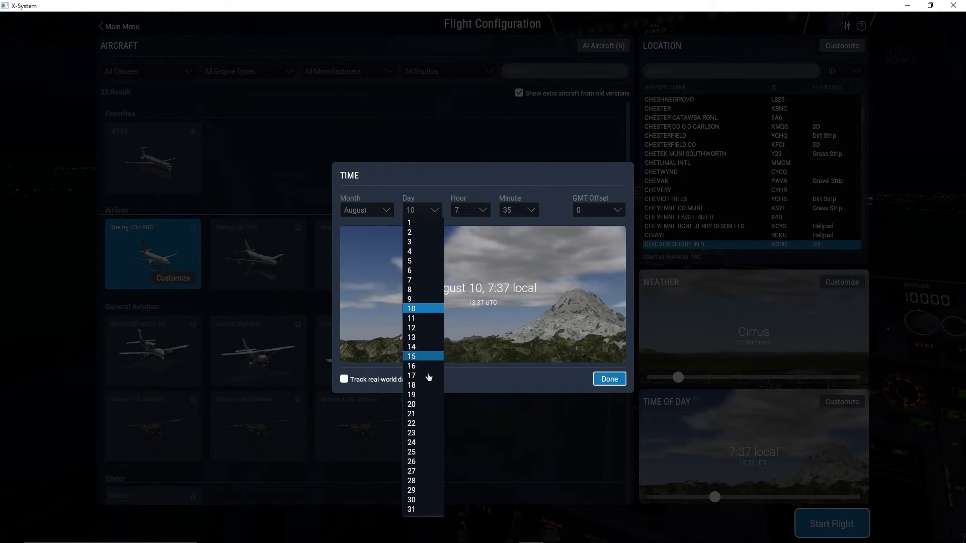
click(467, 212)
click(530, 209)
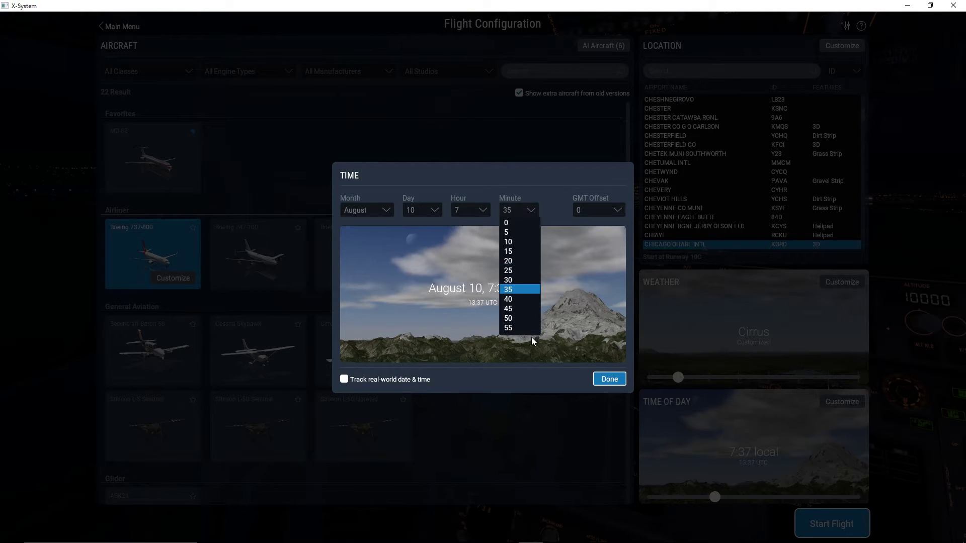
click(531, 211)
click(598, 210)
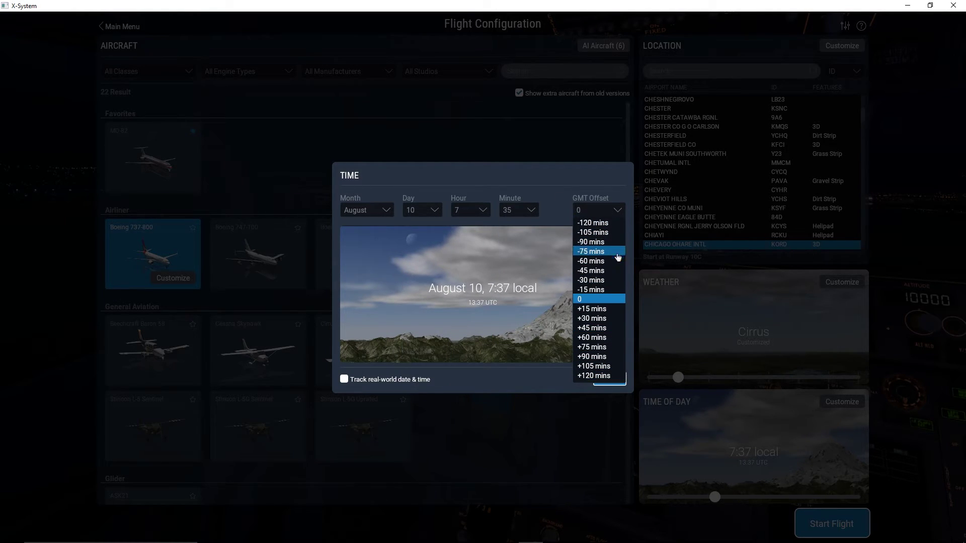
click(609, 211)
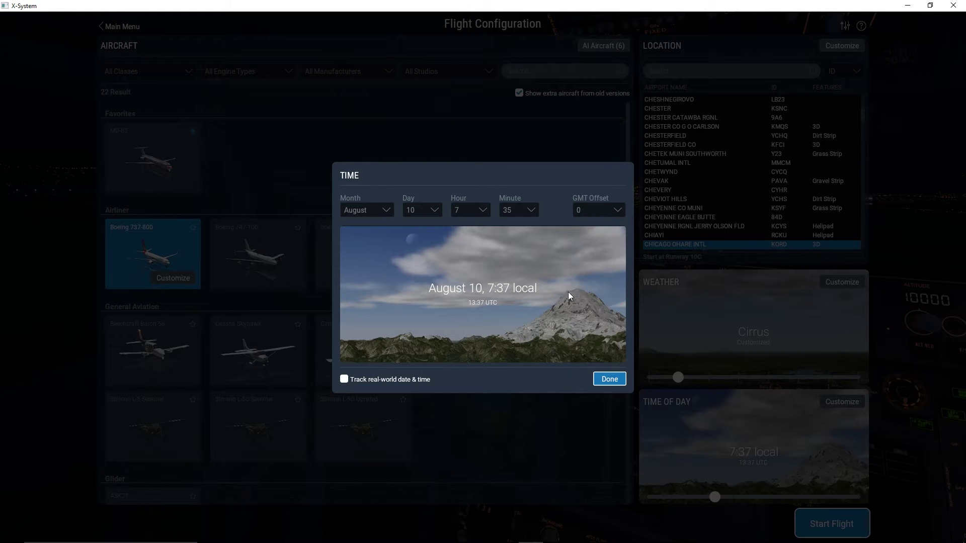
Make the flight's time track the real-world date and time and return to the flight configuration
click(344, 379)
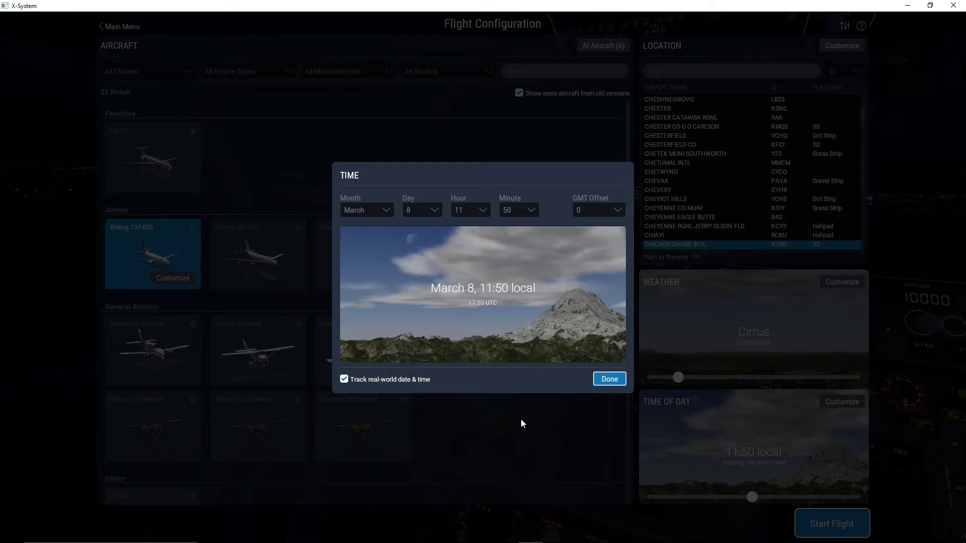
click(610, 380)
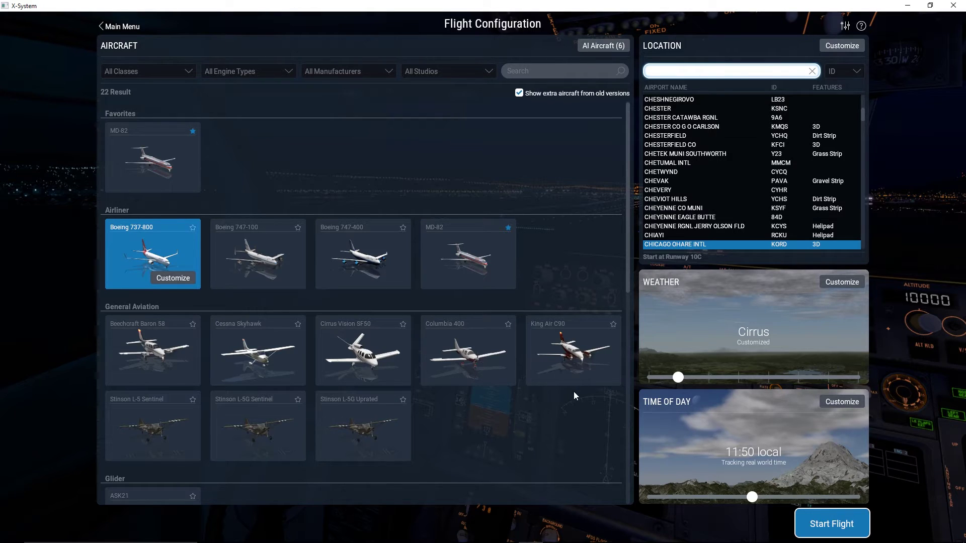
Open the Boeing 737-800's customization, try the Delta and KLM liveries, and set the livery back to Qantas
click(174, 280)
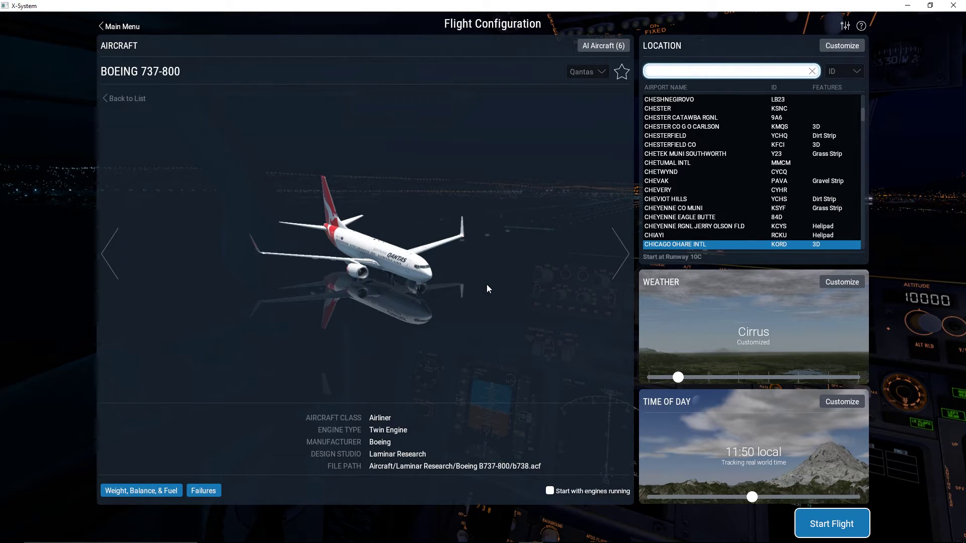
click(596, 72)
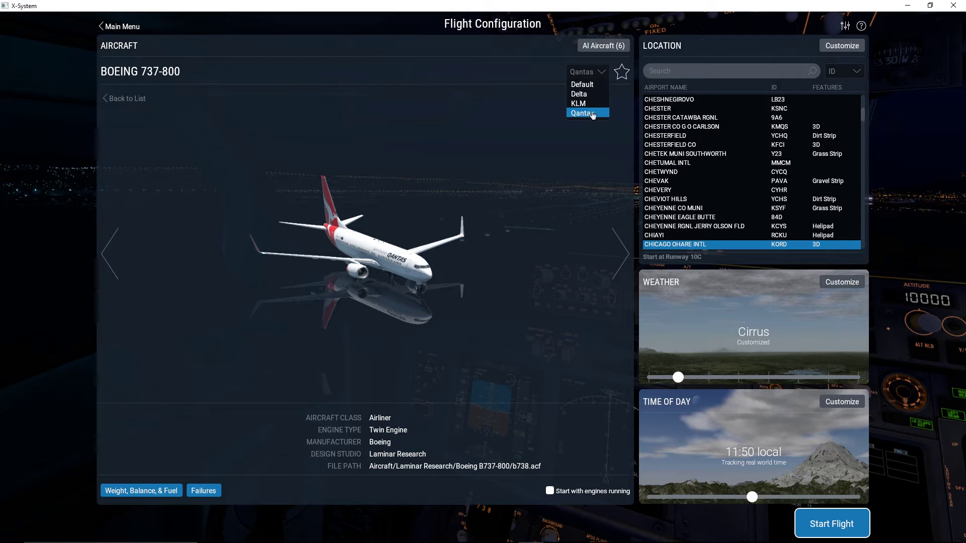
click(589, 95)
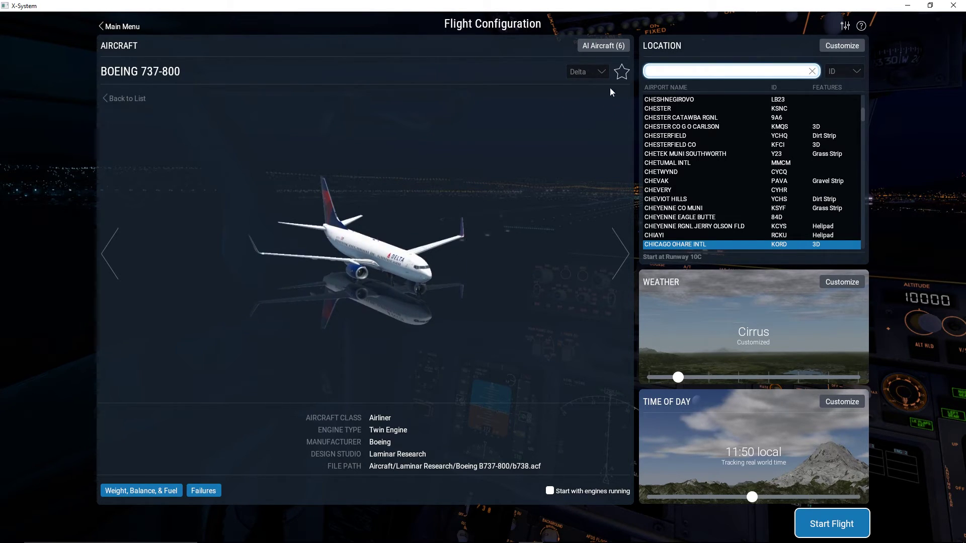
click(586, 72)
click(584, 113)
click(594, 71)
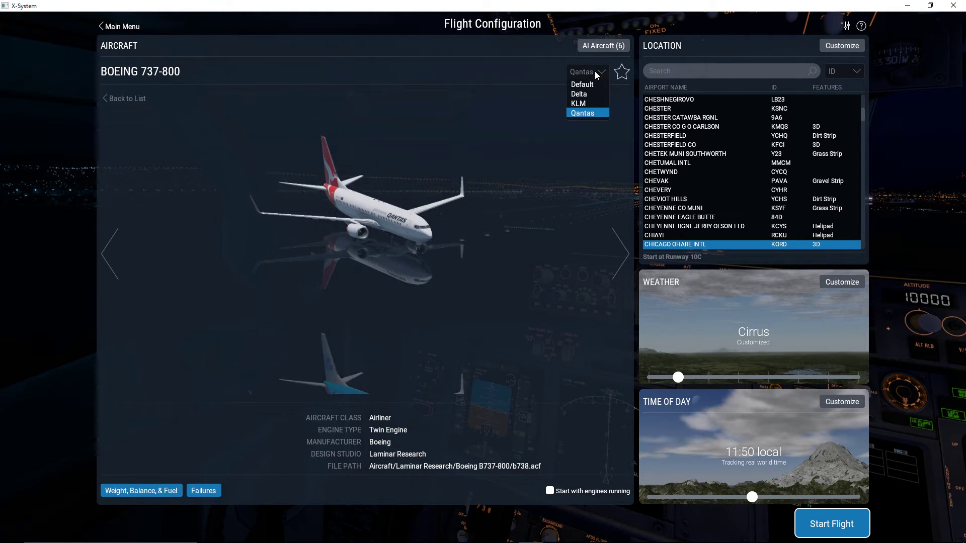
click(596, 102)
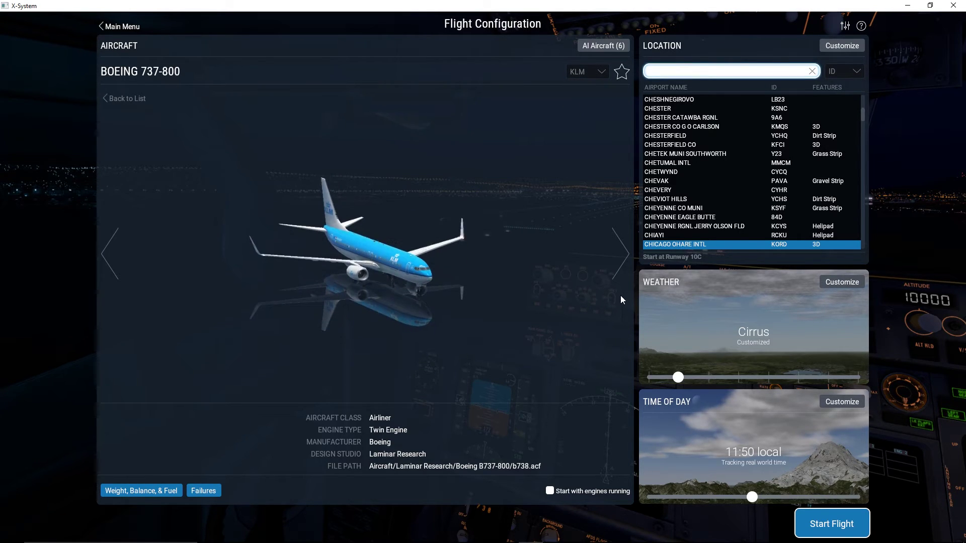
click(586, 72)
click(583, 114)
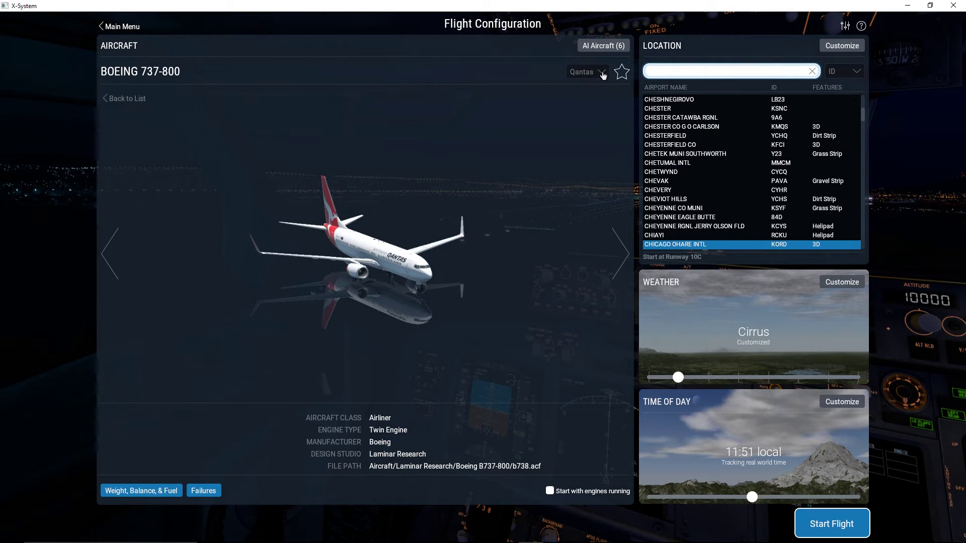
In the weight, balance and fuel settings, try center of gravity values of -102.7 and +52.1 inches and a payload weight of 0 lbs
click(152, 491)
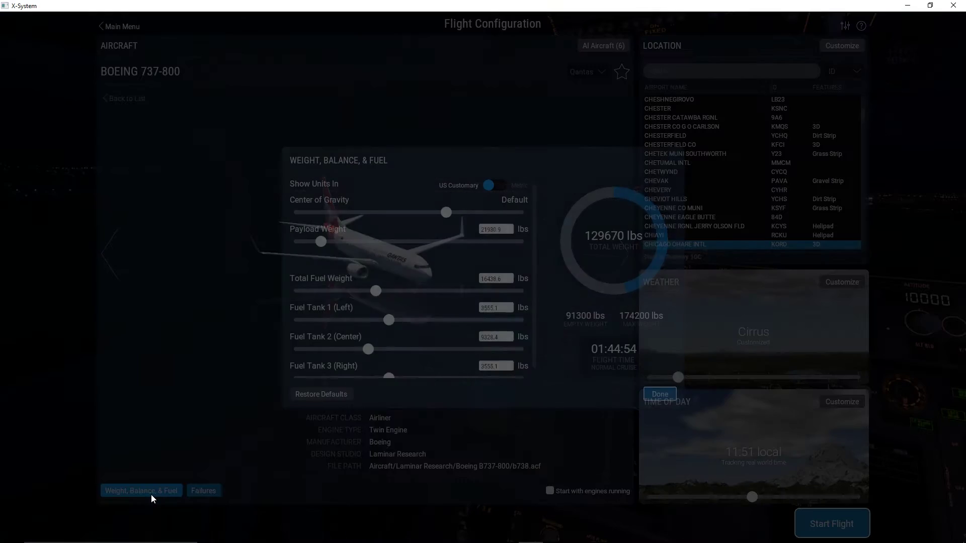
click(490, 185)
click(488, 186)
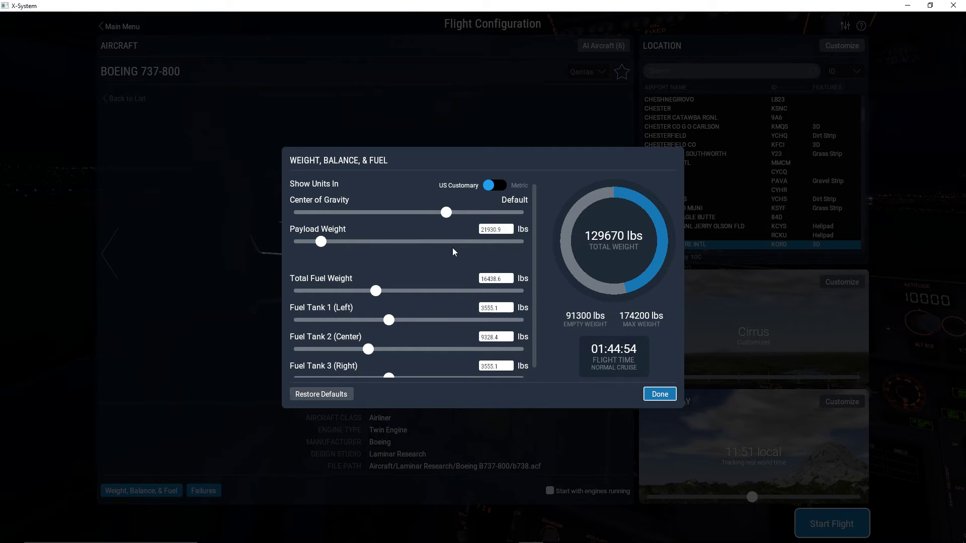
drag(435, 213, 258, 221)
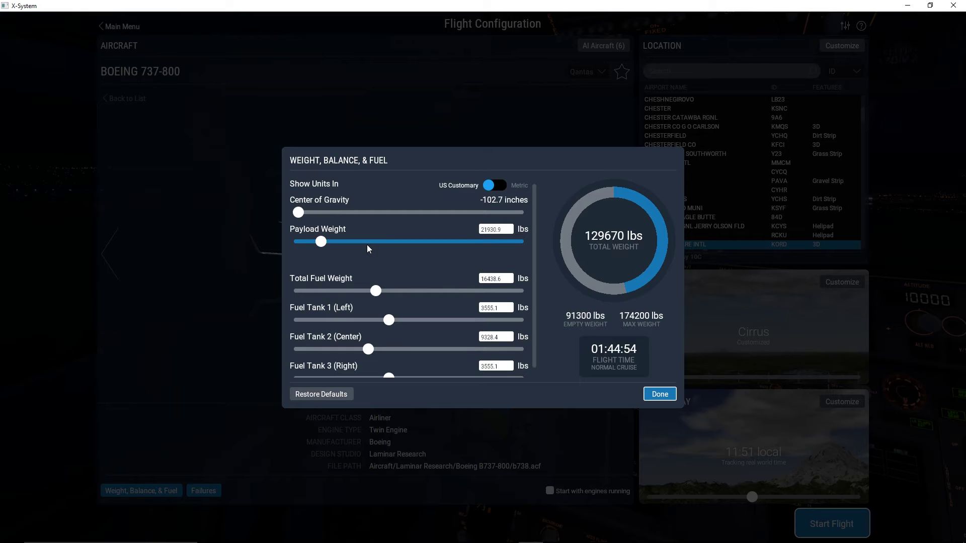
drag(299, 213, 577, 201)
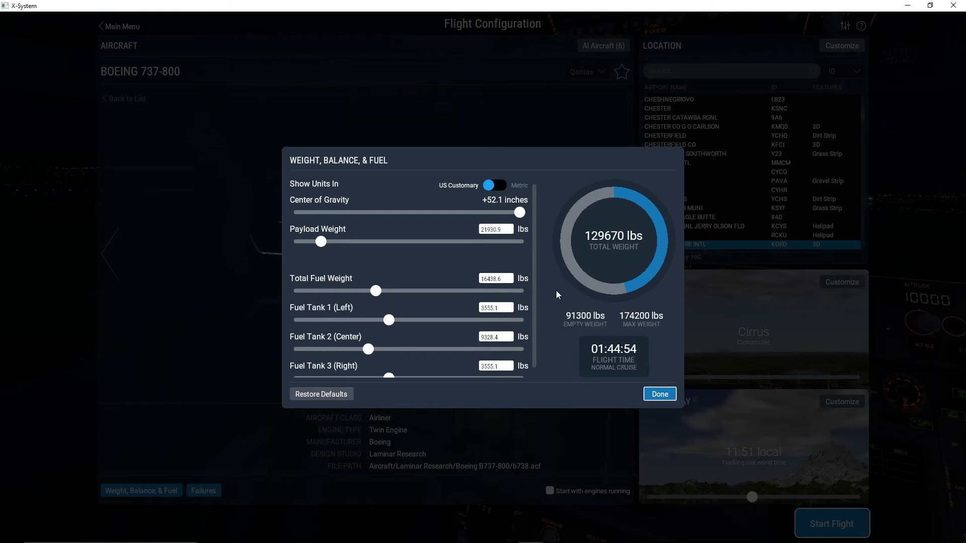
drag(320, 242, 273, 249)
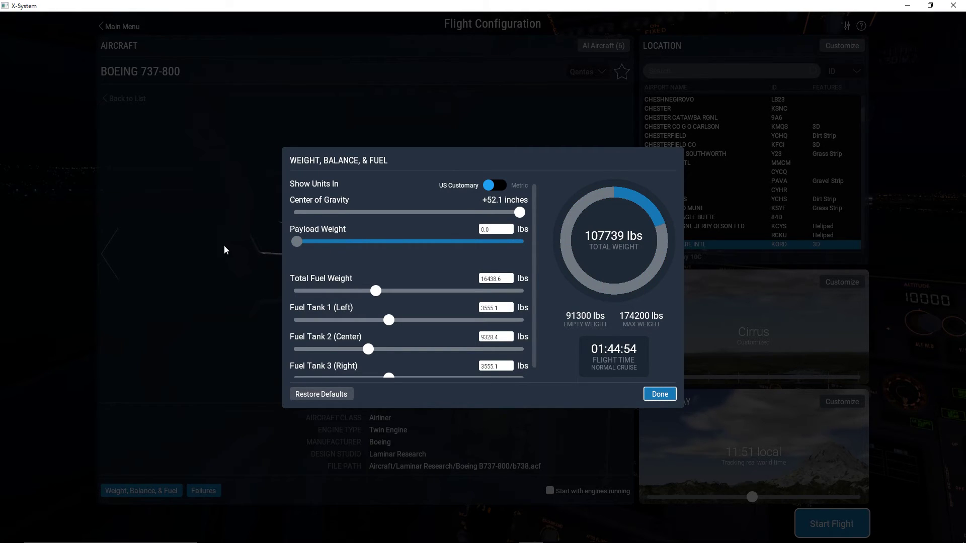
Try total fuel weights of 45472.7 lbs, 2931.1 lbs and 45167.4 lbs across the three tanks
drag(375, 291, 556, 318)
scroll(411, 301, down, 1)
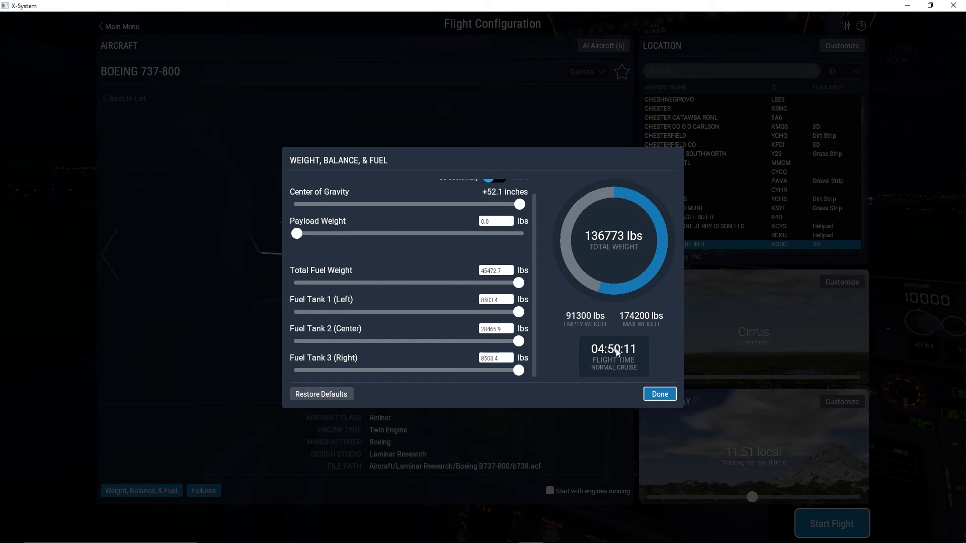
drag(518, 282, 309, 283)
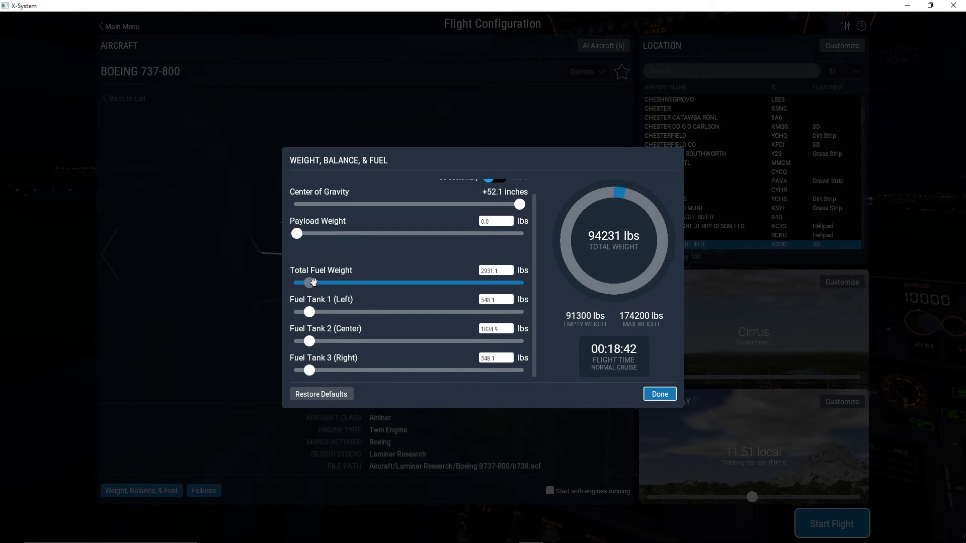
drag(309, 283, 531, 322)
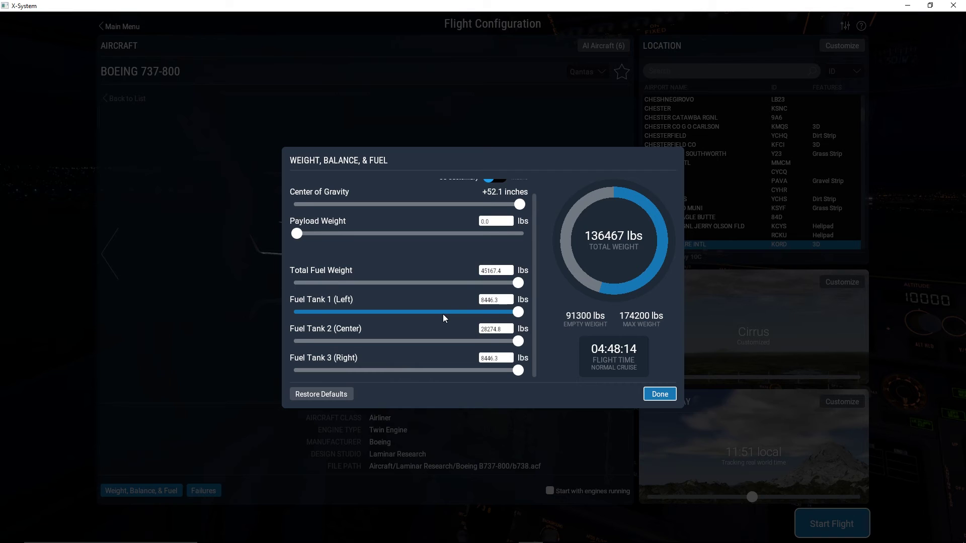
Restore the default weight, balance and fuel values and return to the aircraft customization
scroll(530, 361, up, 1)
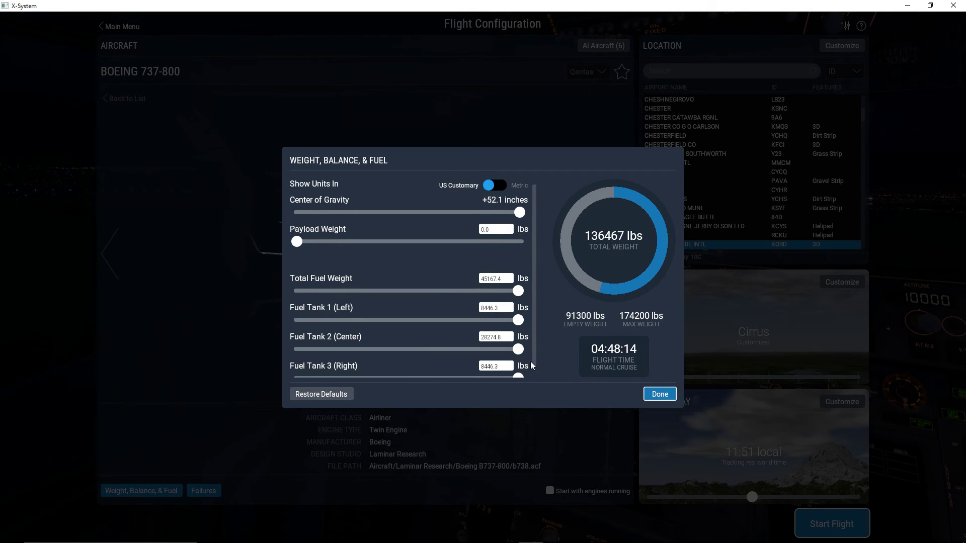
click(300, 394)
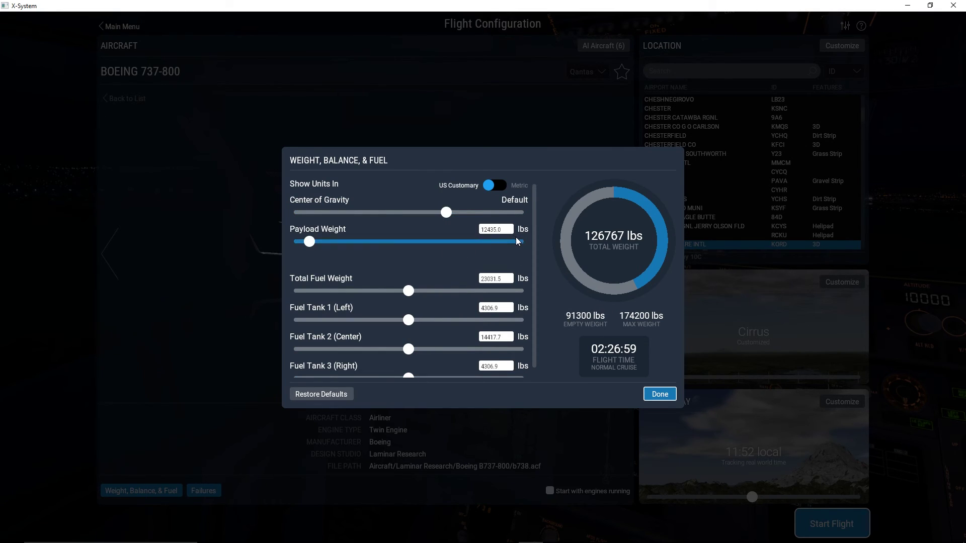
click(659, 395)
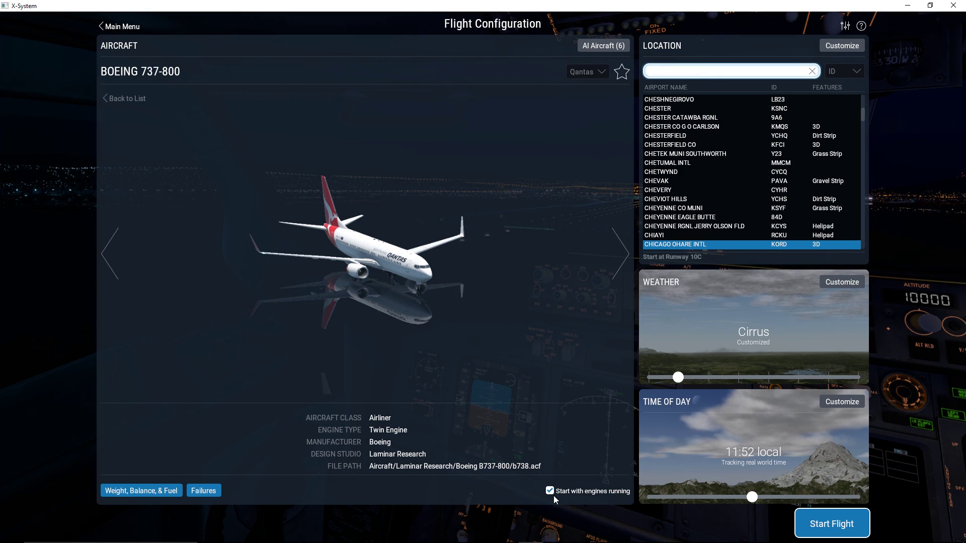
Set the Boeing 737-800 to start with engines running and return to the aircraft list
click(550, 492)
click(585, 236)
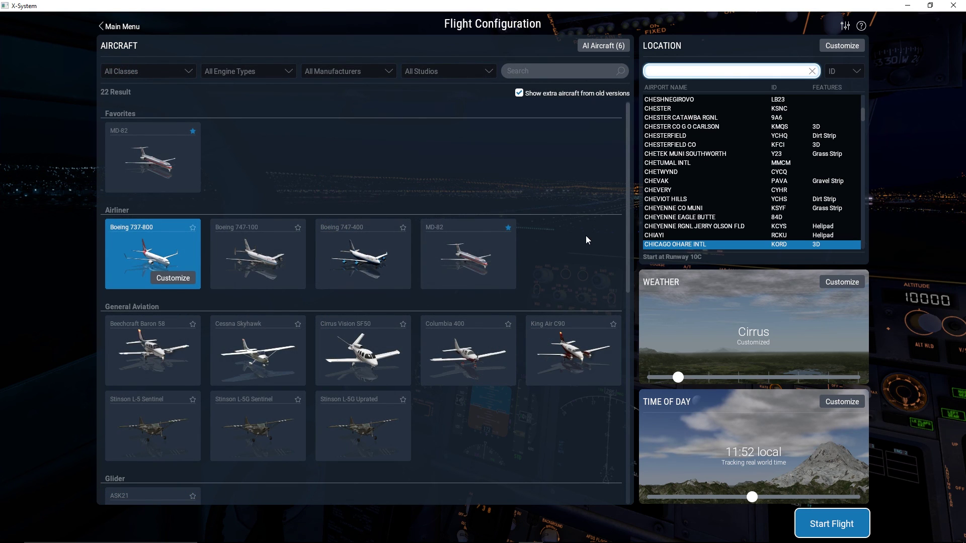